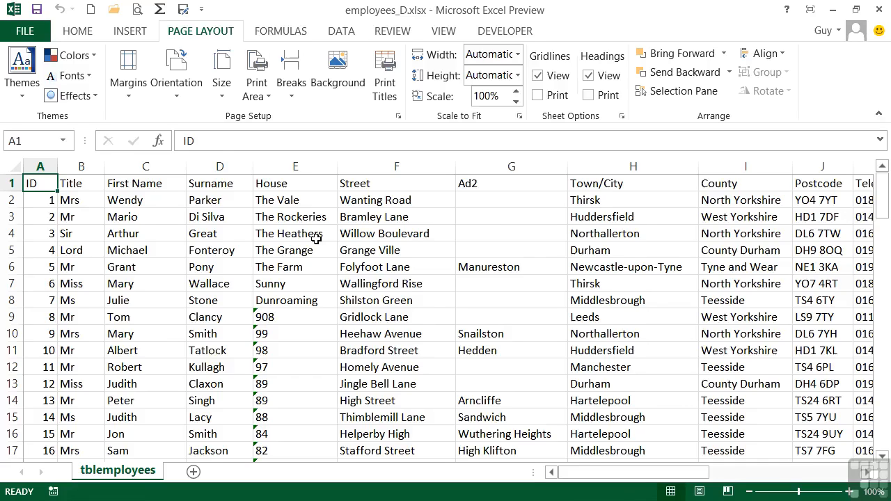
Step: Examine the first four pages of the employee sheet in print preview, then return to the worksheet
left_click(137, 9)
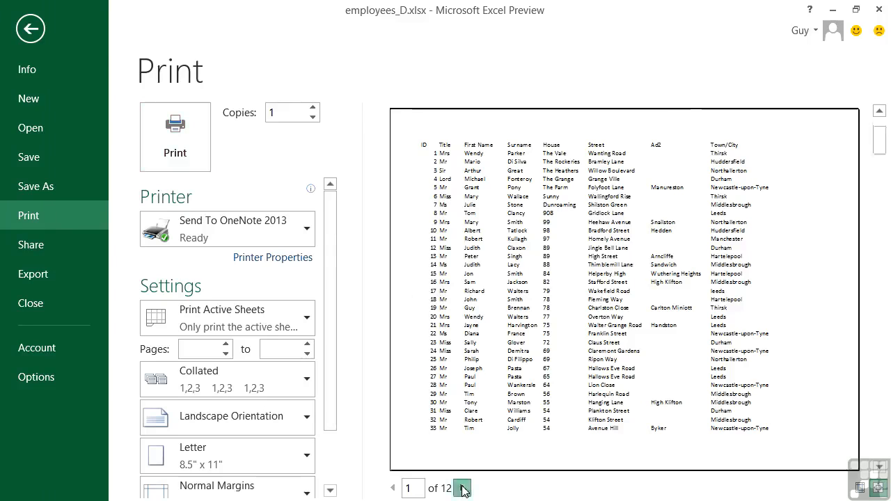
left_click(463, 490)
left_click(463, 490)
left_click(463, 490)
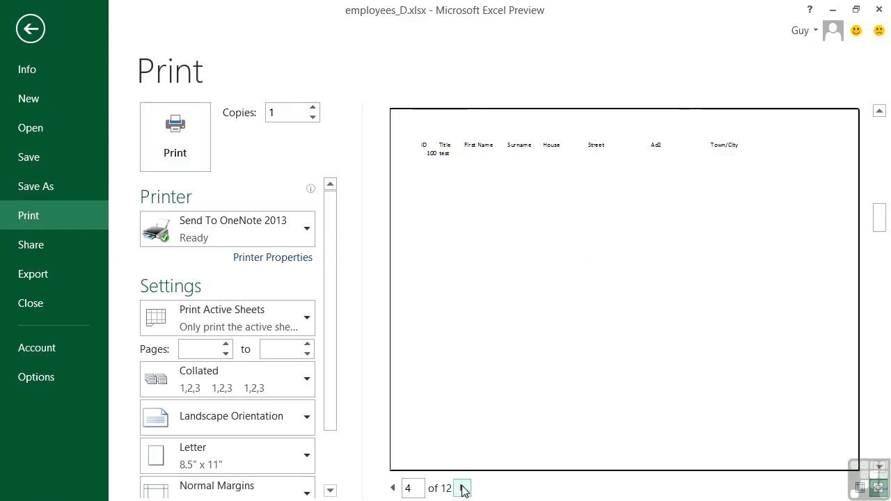
key("Escape")
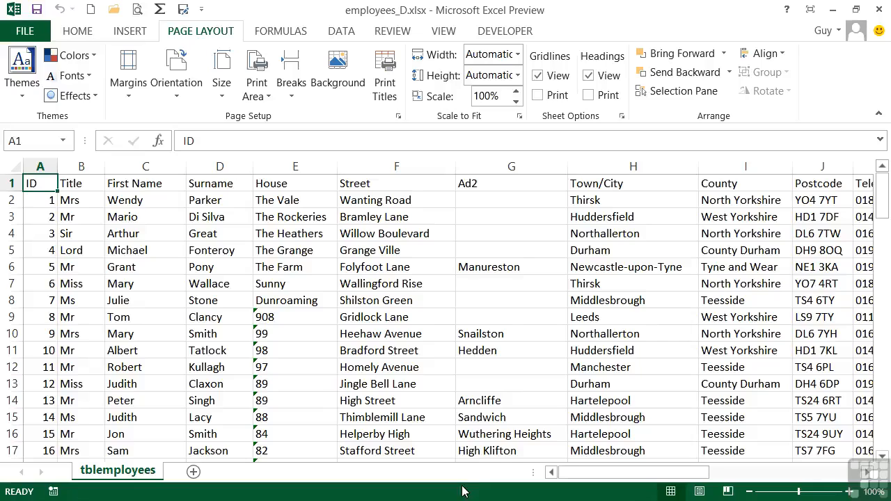
Step: Switch the worksheet to Page Break Preview and examine the page breaks down through the rows
left_click(442, 33)
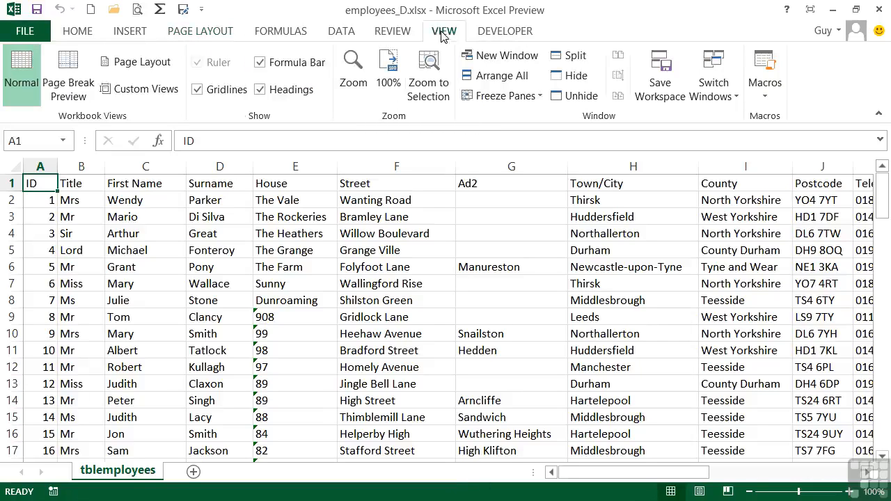
left_click(67, 84)
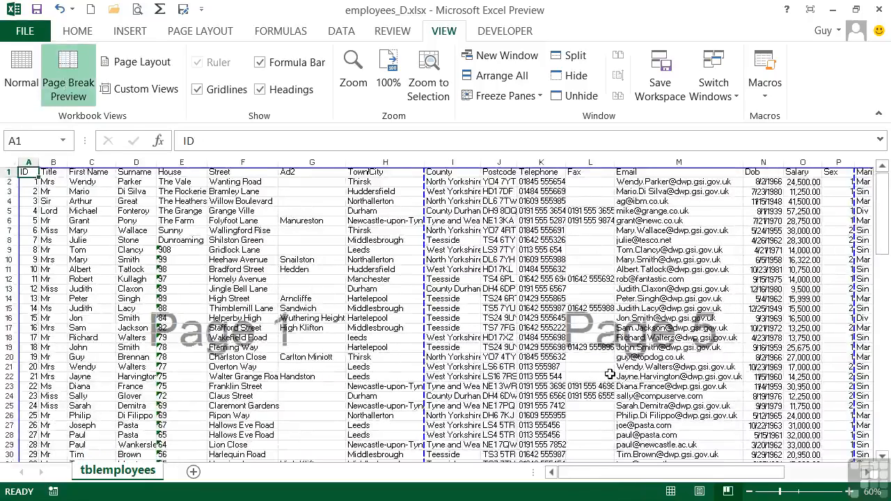
scroll(366, 356, "down", 6)
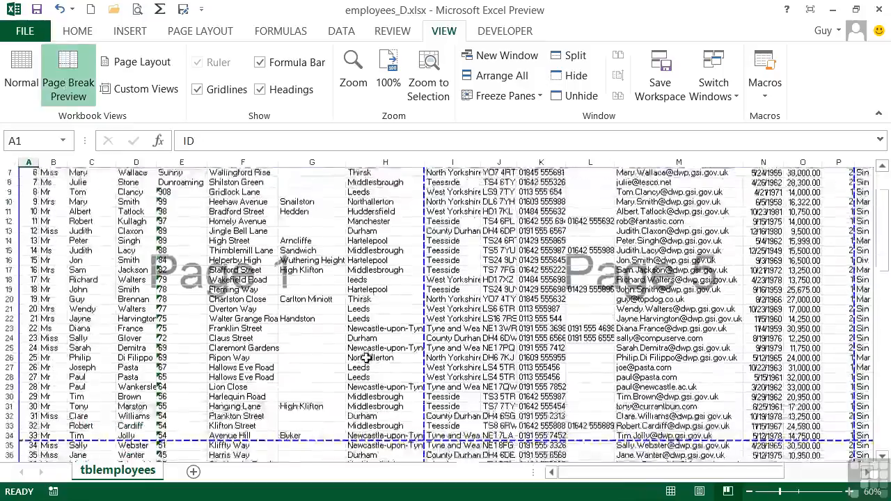
scroll(366, 356, "down", 16)
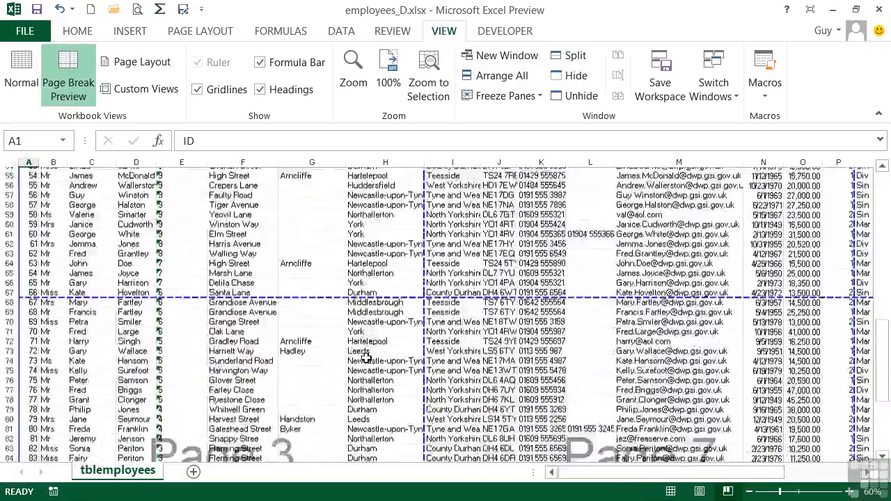
scroll(366, 357, "down", 3)
scroll(366, 356, "up", 20)
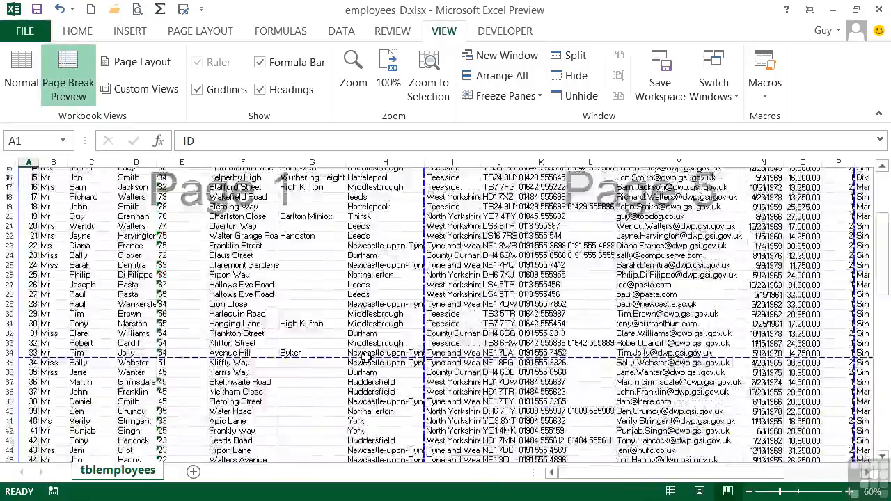
scroll(483, 360, "down", 15)
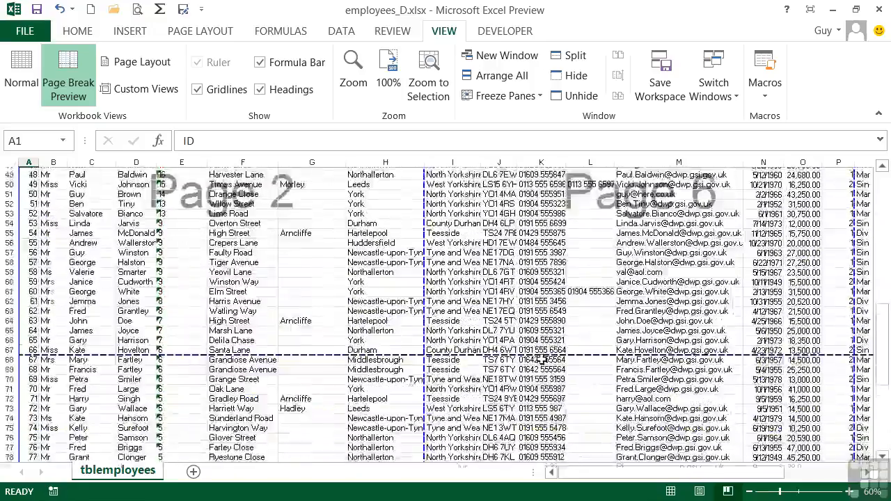
scroll(542, 359, "down", 4)
Step: Move the vertical page break between columns P and Q to the outer edge of the print area after column T
left_click_drag(777, 473, 849, 474)
scroll(717, 382, "up", 14)
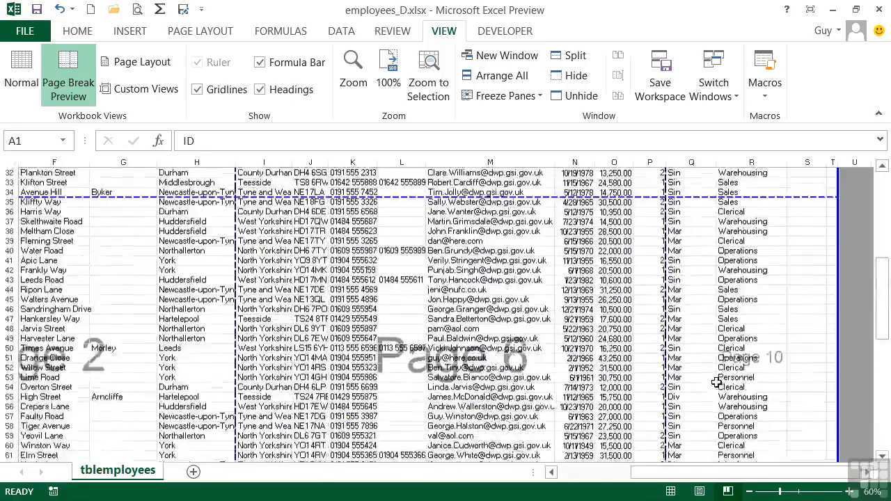
scroll(717, 381, "up", 6)
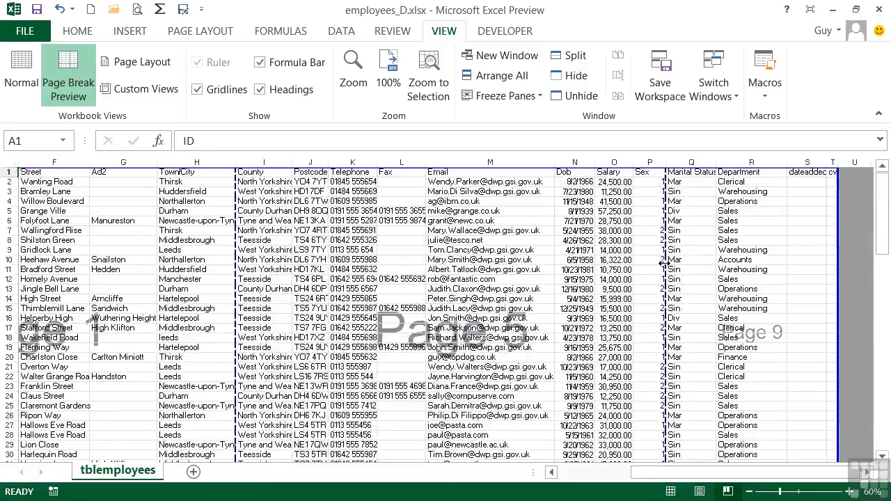
left_click_drag(673, 263, 835, 267)
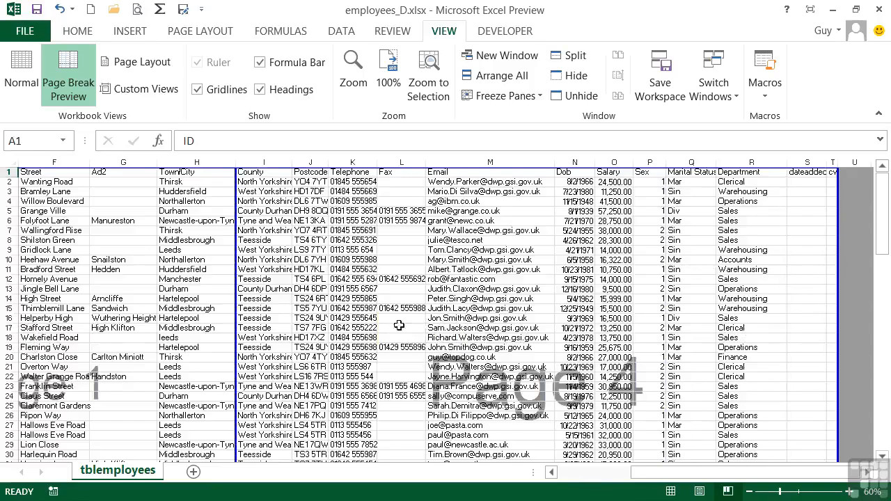
Step: Examine the page divisions down to the last row and page through the print preview as far as page 4
left_click_drag(661, 474, 589, 475)
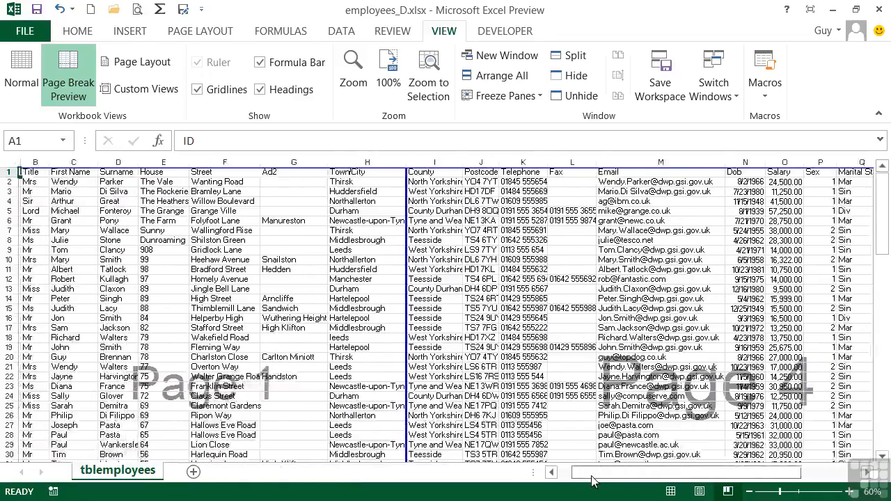
scroll(412, 336, "down", 7)
scroll(413, 336, "down", 20)
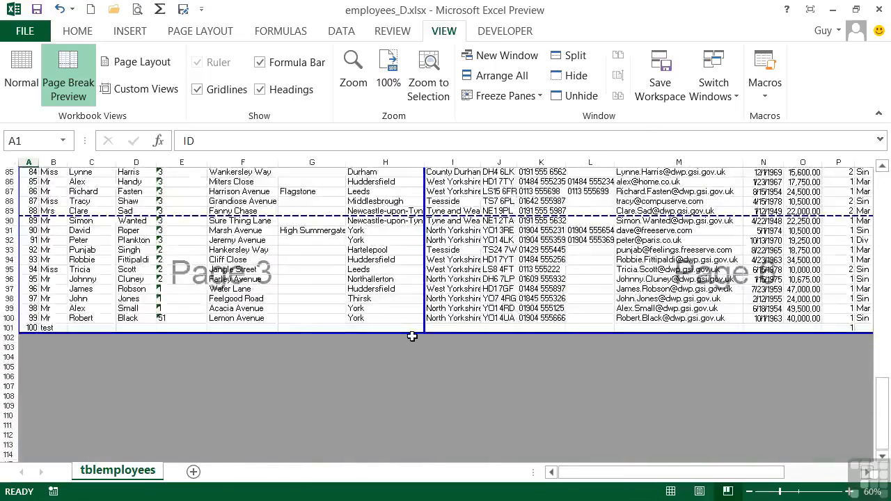
scroll(412, 336, "up", 20)
scroll(413, 336, "up", 2)
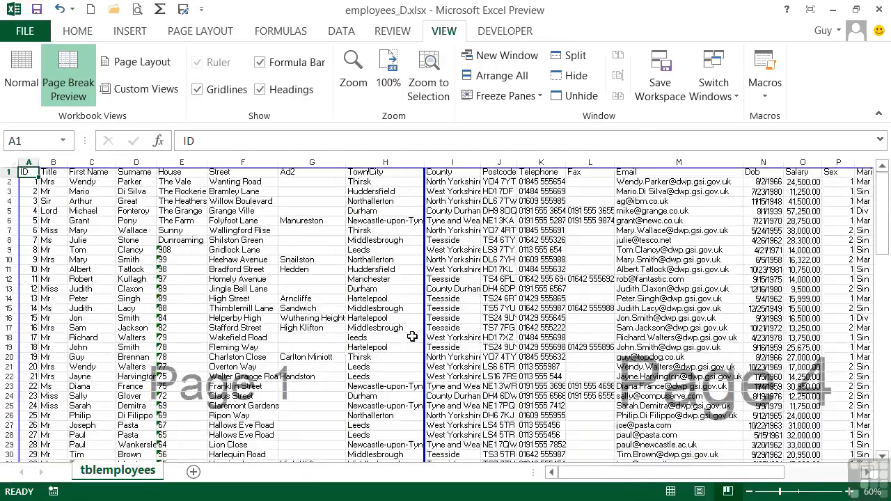
left_click_drag(650, 474, 616, 471)
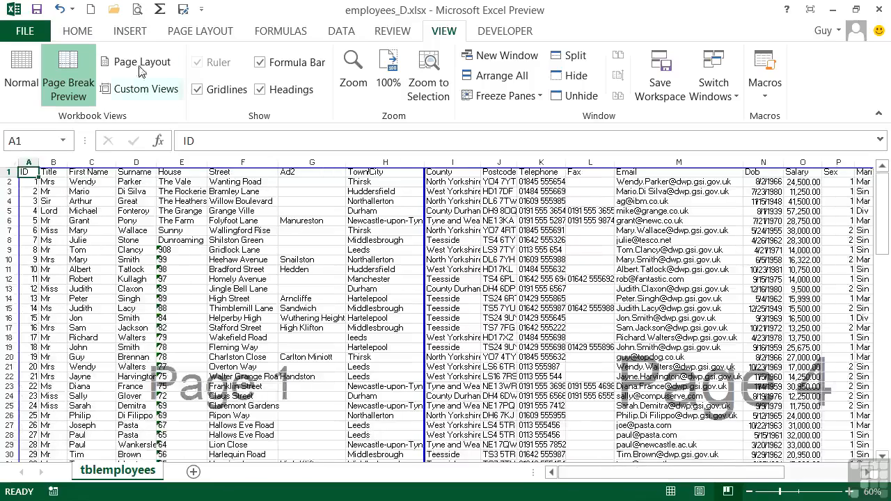
left_click(138, 10)
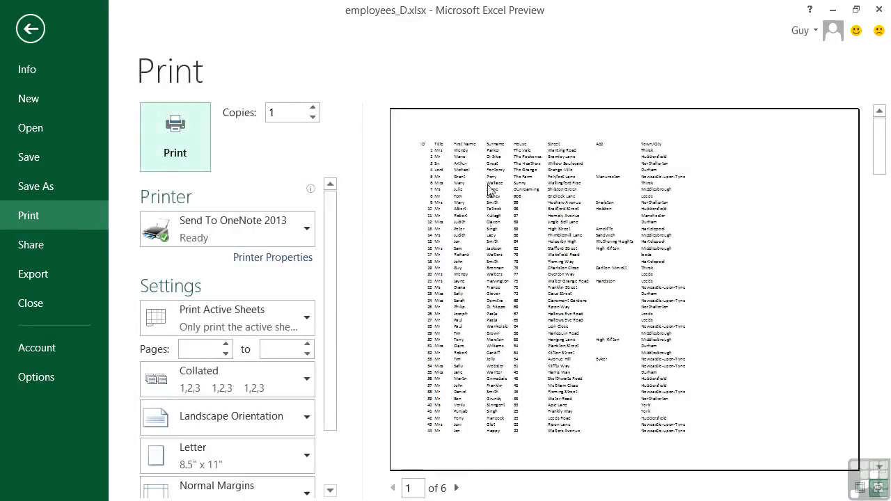
left_click(458, 488)
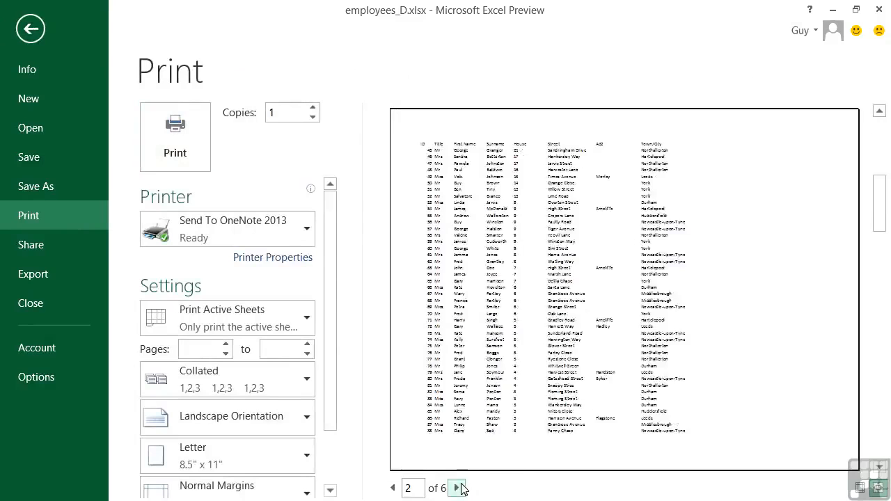
left_click(457, 488)
left_click(457, 488)
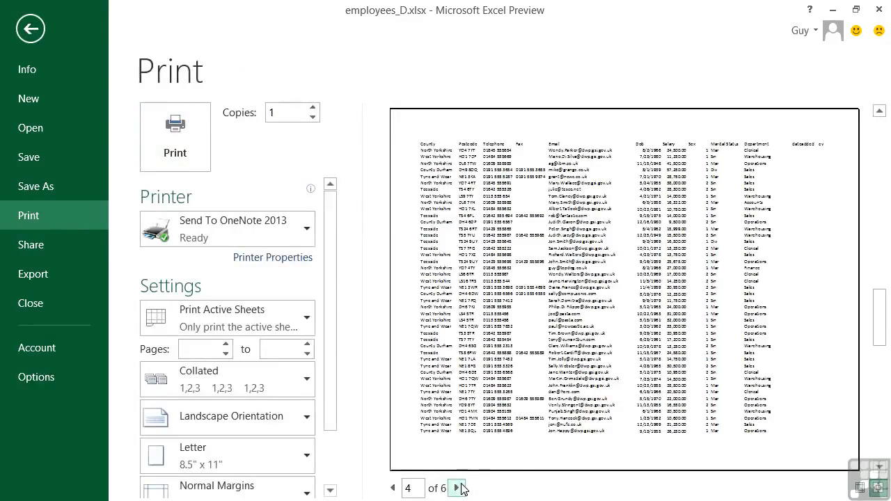
key("Escape")
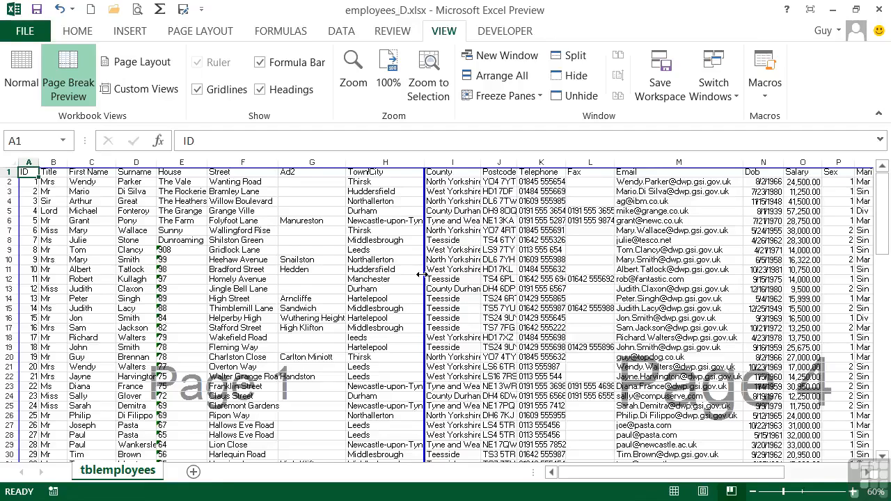
Step: Move the vertical page break after the Town/City column so it falls between the Telephone and Fax columns
left_click_drag(423, 275, 564, 270)
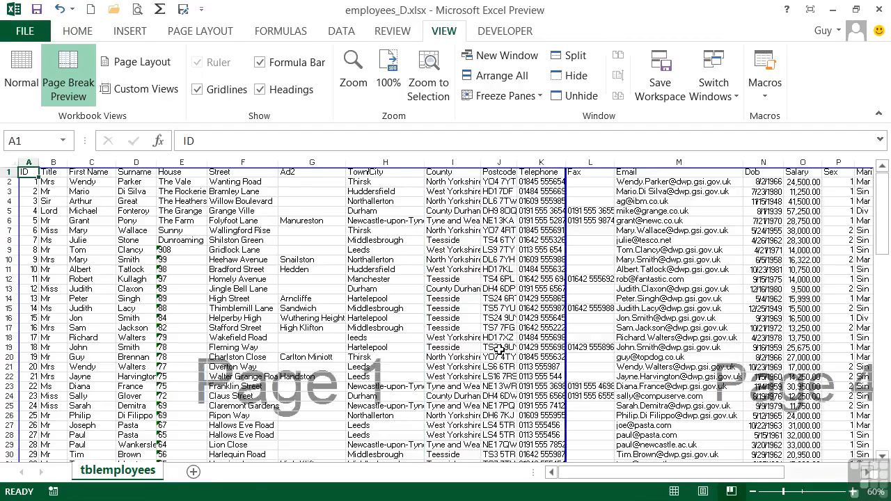
scroll(510, 350, "down", 12)
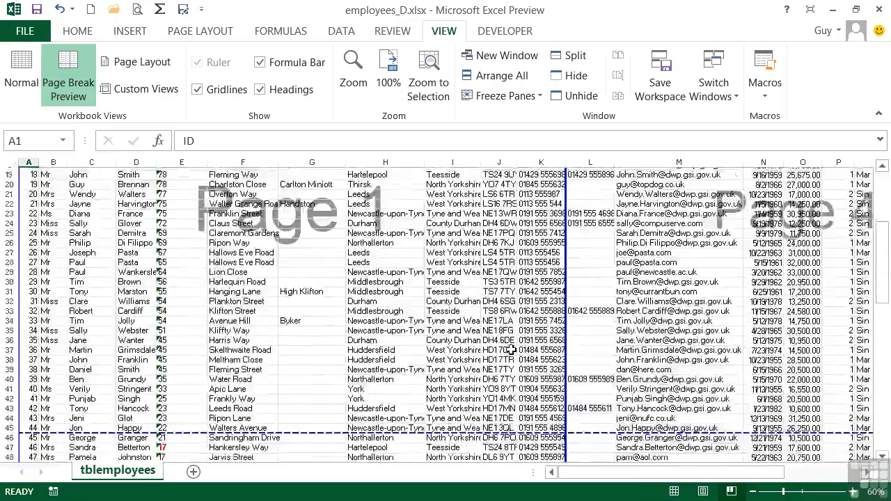
scroll(510, 350, "up", 12)
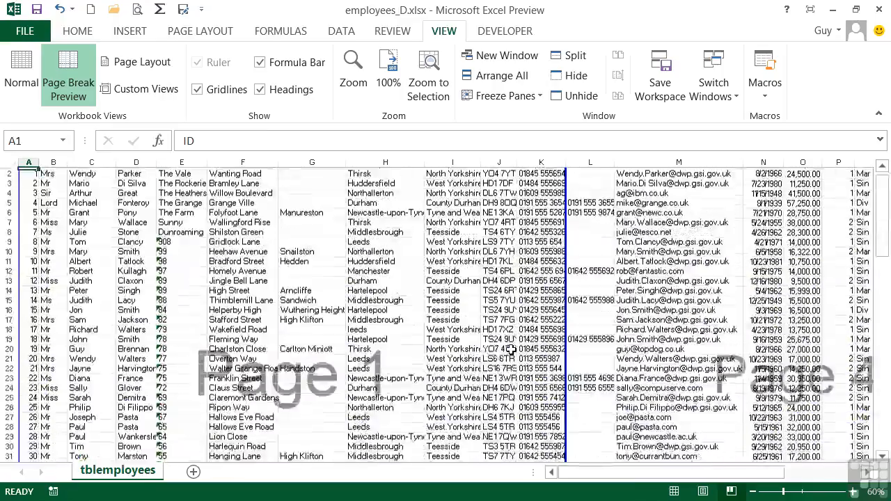
Step: Pull the outer border of the print area in to the edge of column S, excluding the cv column
left_click_drag(693, 476, 766, 476)
scroll(784, 377, "down", 3)
scroll(784, 378, "down", 20)
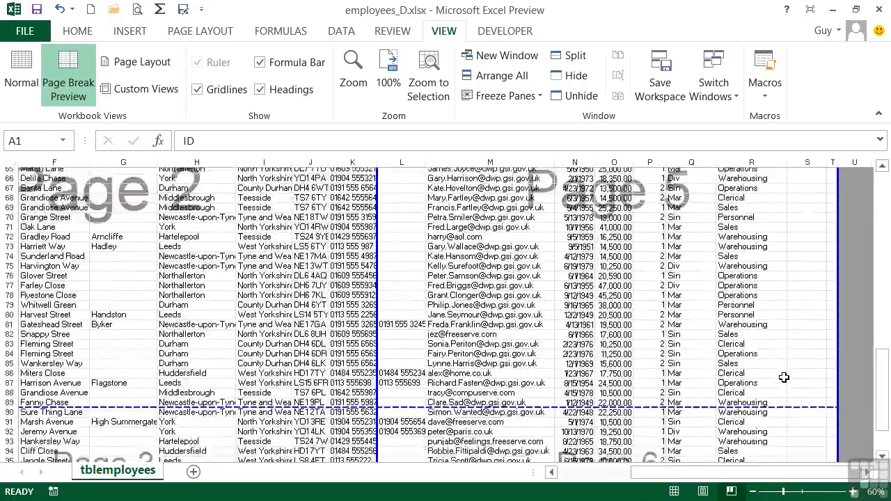
scroll(783, 377, "up", 10)
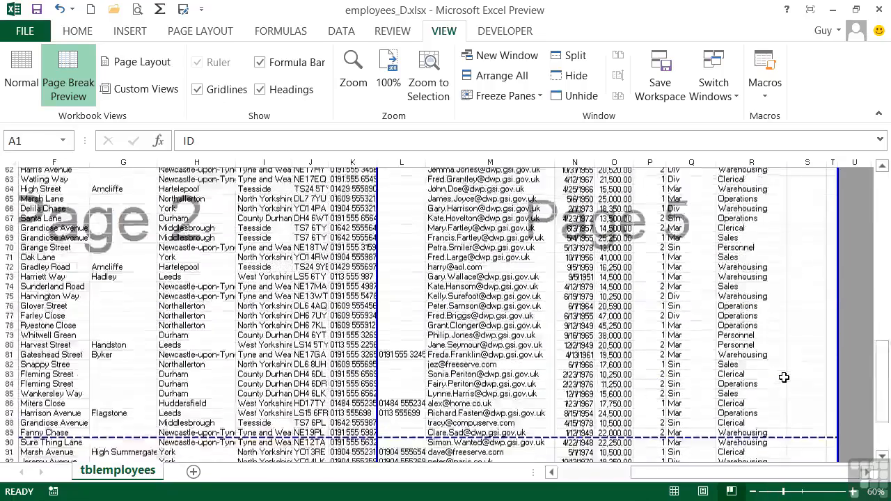
left_click_drag(839, 246, 828, 246)
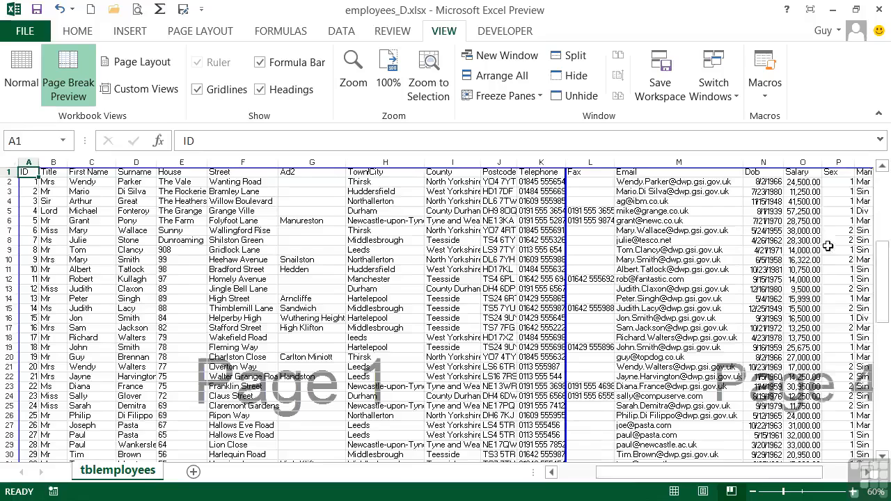
left_click_drag(785, 479, 863, 476)
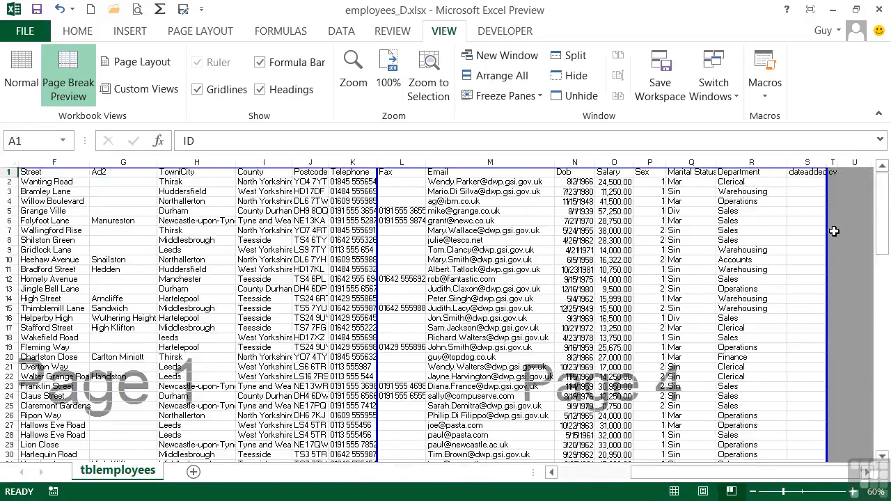
Step: Move the lower border of the print area up to row 100, excluding the test record in row 101
scroll(833, 231, "down", 20)
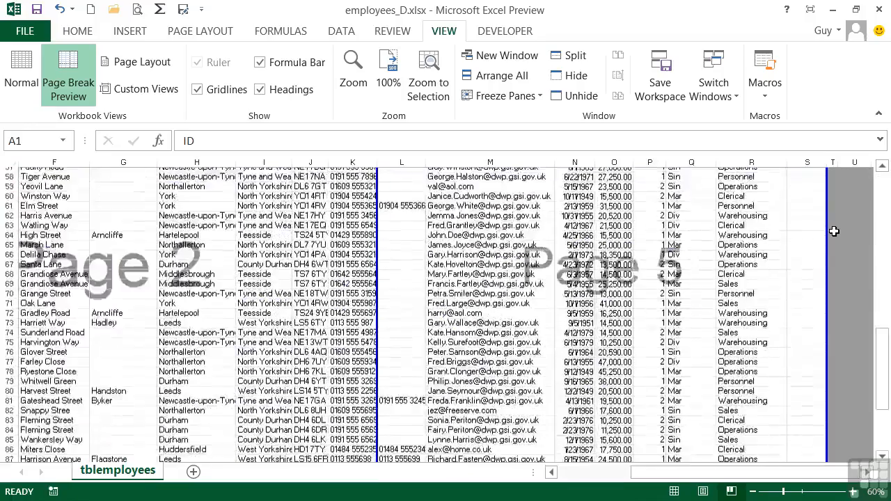
scroll(833, 231, "down", 1)
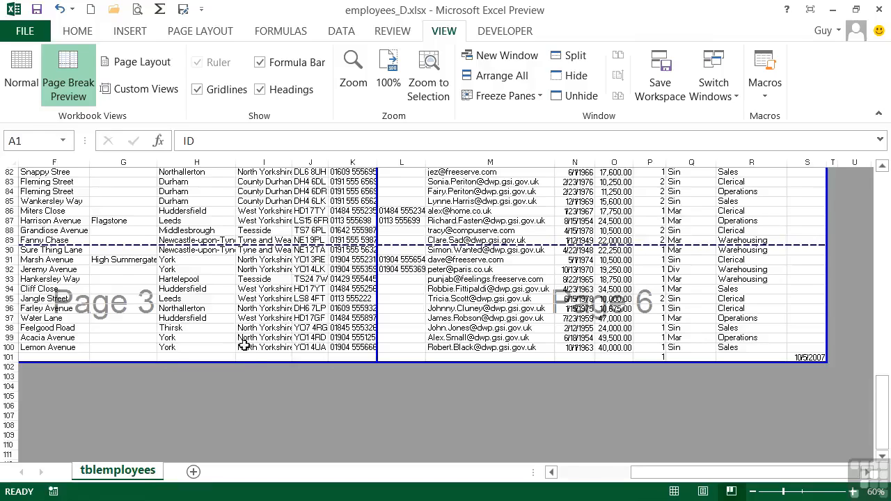
left_click_drag(242, 362, 245, 352)
Step: Move the horizontal page break between rows 89 and 90 down to the print area's lower border below row 100
scroll(246, 352, "down", 19)
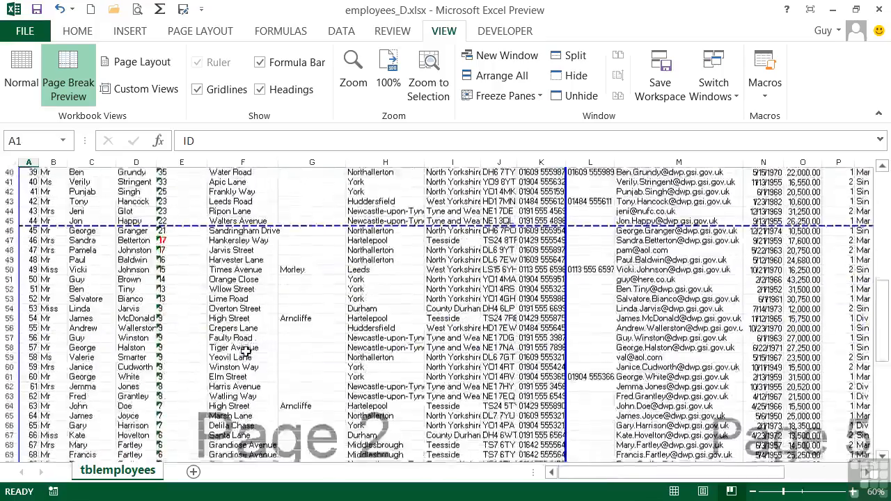
scroll(245, 352, "down", 7)
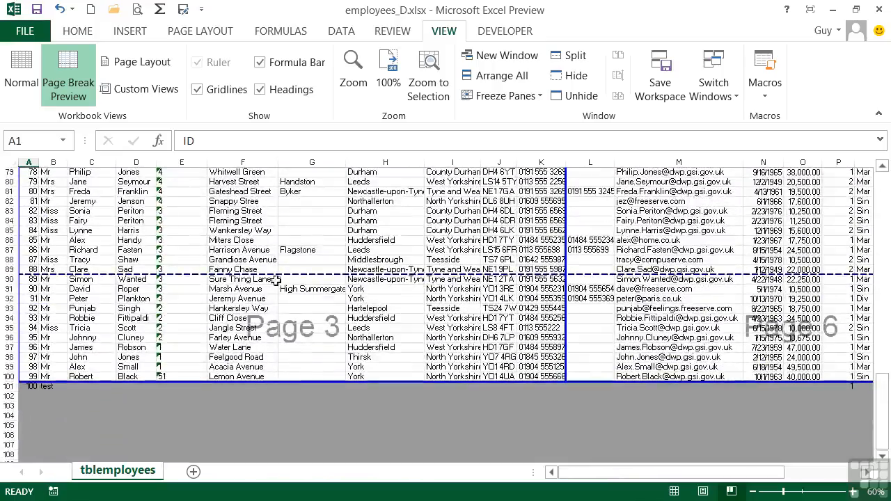
left_click_drag(281, 300, 268, 383)
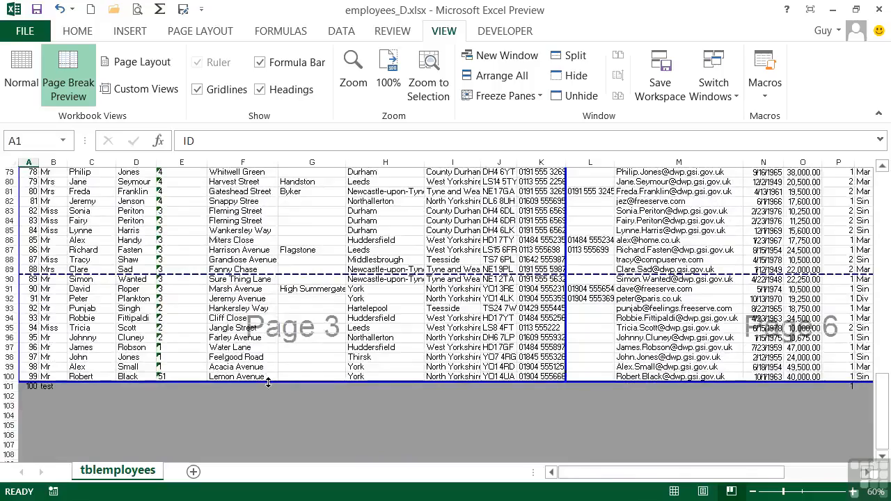
Step: Check the horizontal break between rows 45 and 46 and open the print preview of the adjusted pages
scroll(268, 382, "up", 9)
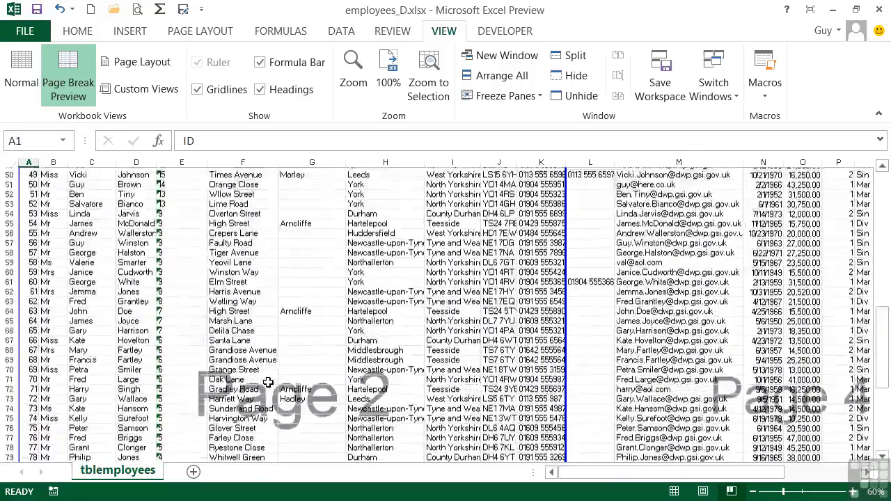
scroll(268, 382, "up", 7)
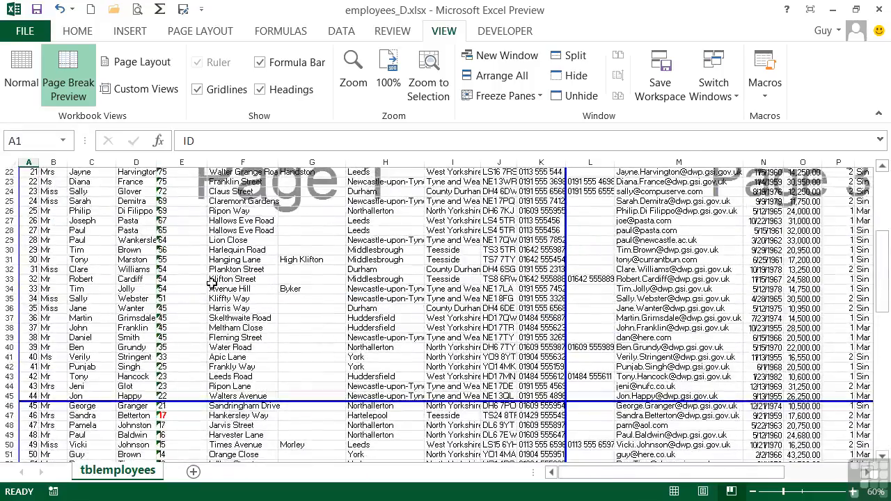
left_click(137, 10)
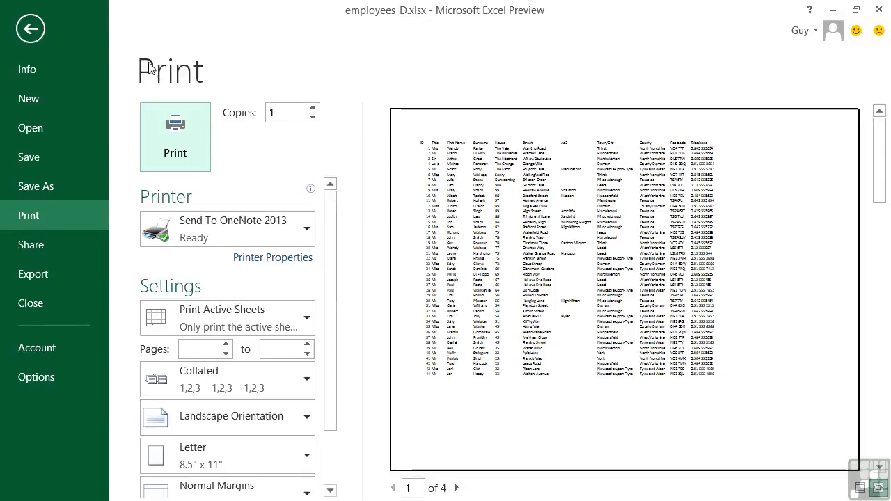
Step: Page through all the pages in the print preview and return to the worksheet
left_click(456, 487)
left_click(456, 488)
left_click(456, 487)
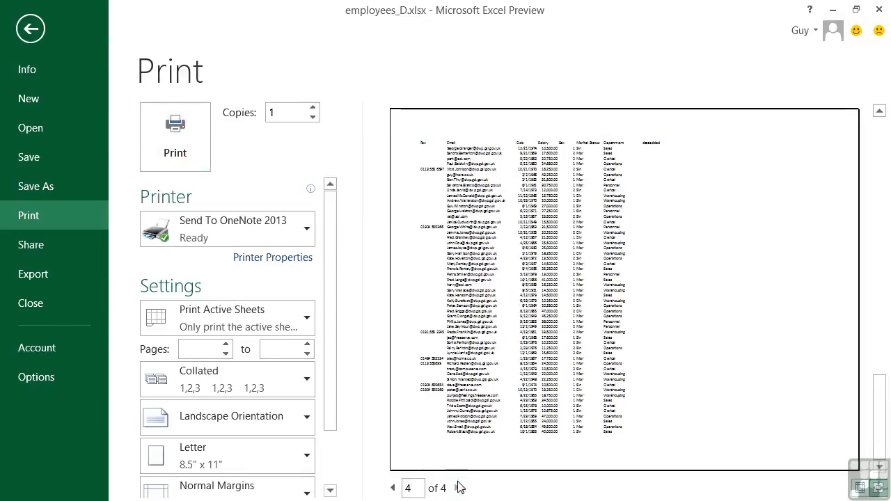
left_click(392, 488)
left_click(392, 488)
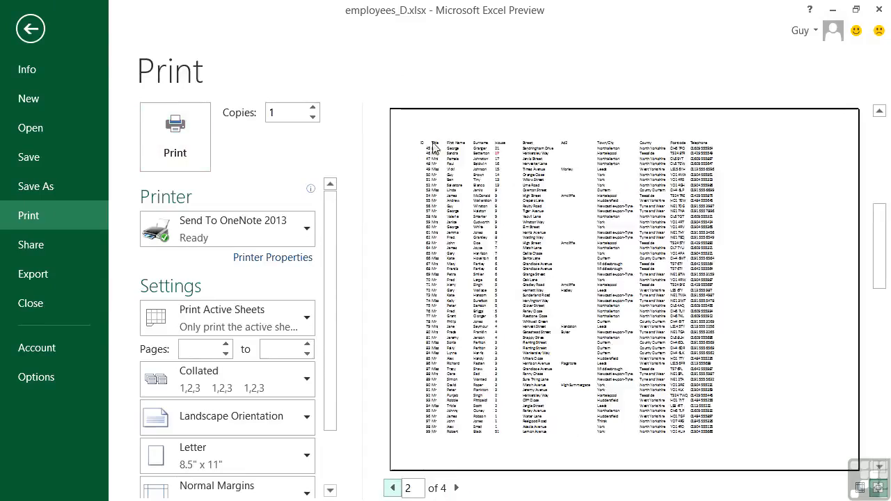
left_click(40, 32)
Step: Move the horizontal page break from below row 45 down to between rows 52 and 53
scroll(366, 324, "down", 1)
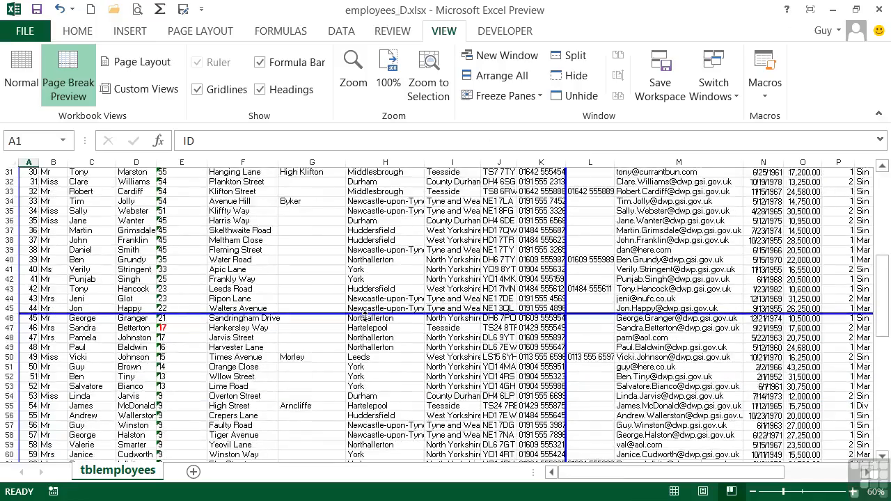
left_click_drag(371, 379, 370, 382)
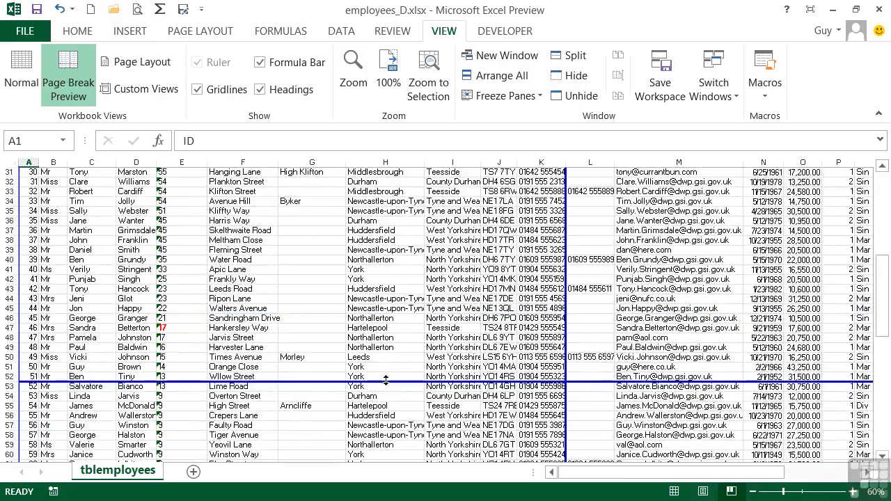
Step: Check the first pages in the print preview and return to the worksheet
left_click(137, 8)
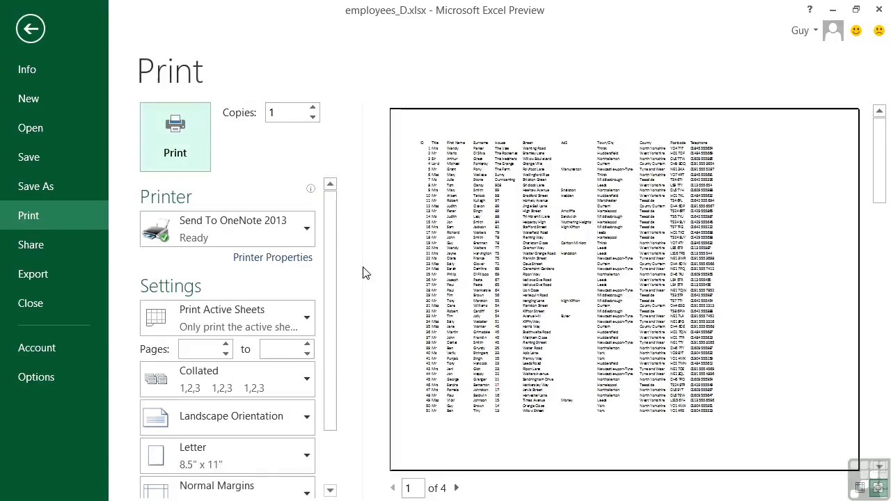
left_click(457, 488)
left_click(395, 489)
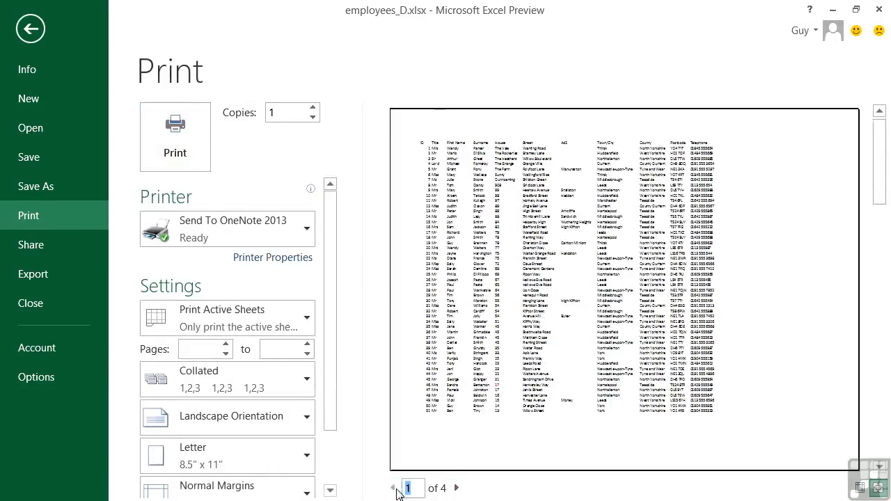
left_click(32, 29)
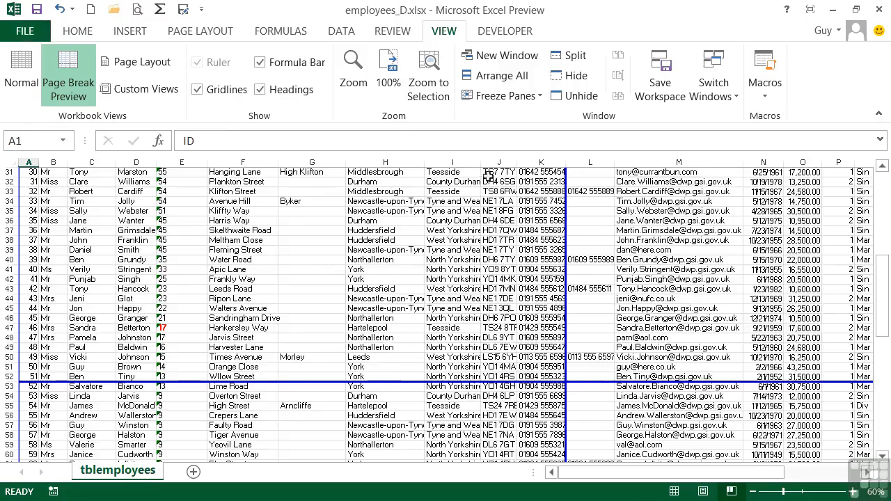
Step: Move the vertical page break to between columns L and M, and the horizontal break up to between rows 51 and 52
left_click_drag(779, 473, 838, 476)
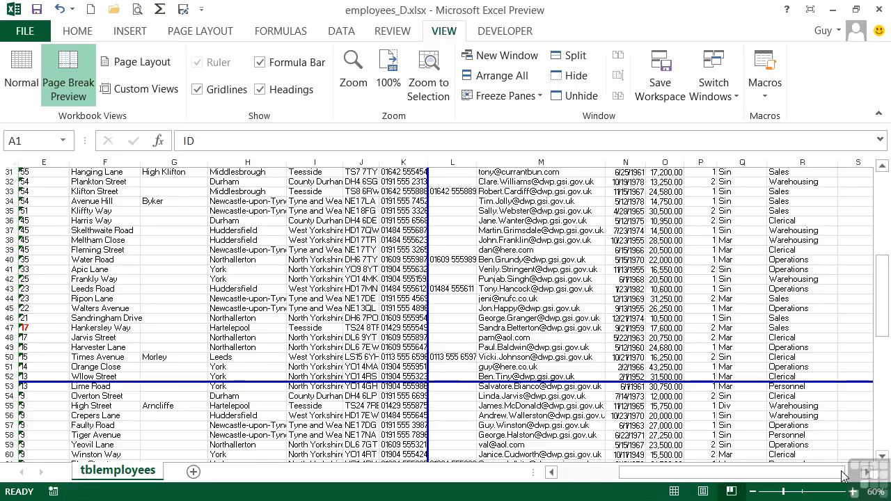
left_click_drag(430, 255, 477, 256)
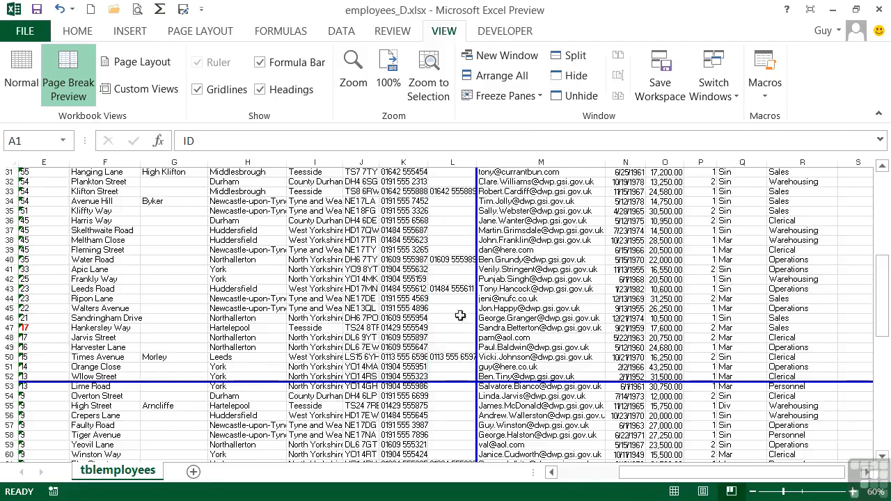
left_click_drag(439, 381, 438, 373)
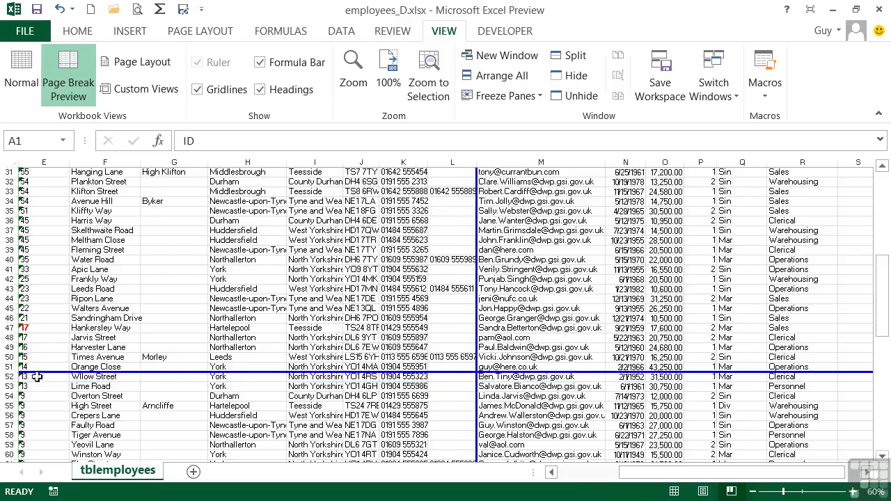
scroll(57, 380, "up", 10)
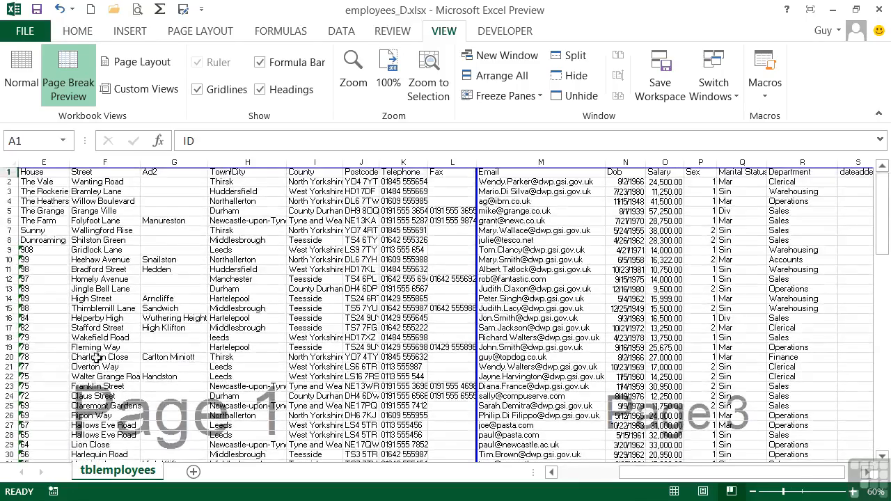
Step: Select cell G6 and switch the worksheet from Page Break Preview through Normal view to Page Layout view
left_click(168, 220)
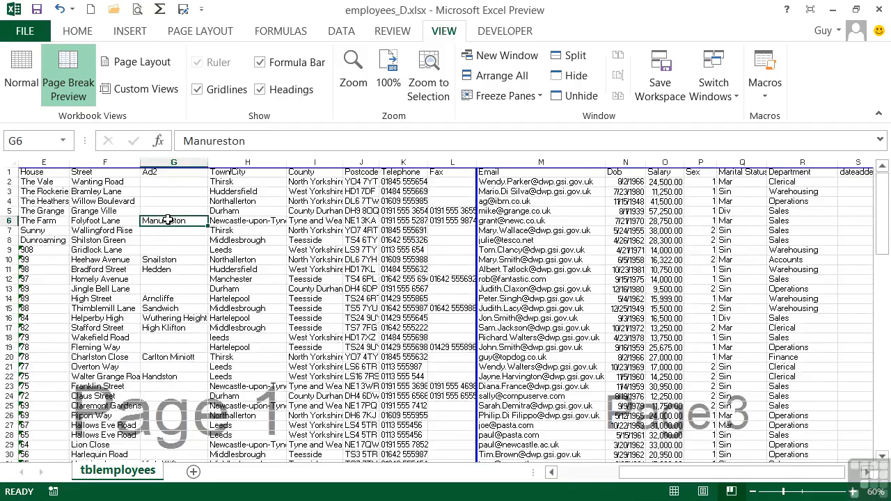
left_click(21, 77)
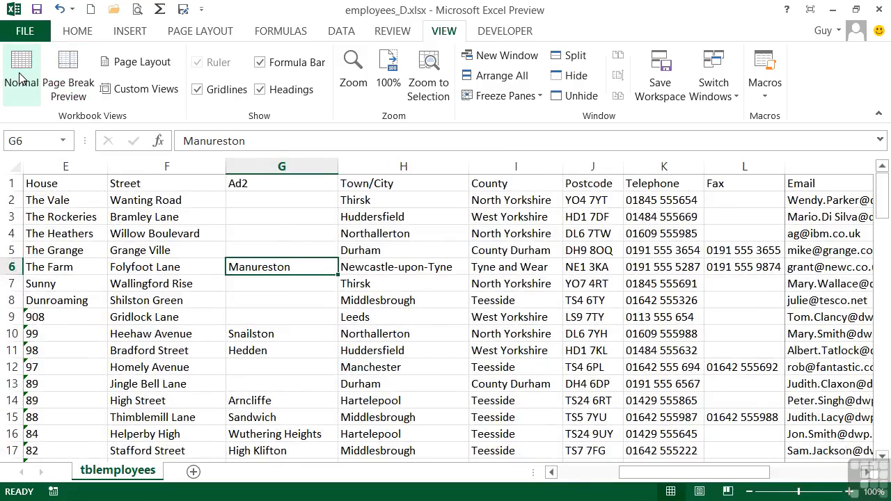
left_click(142, 64)
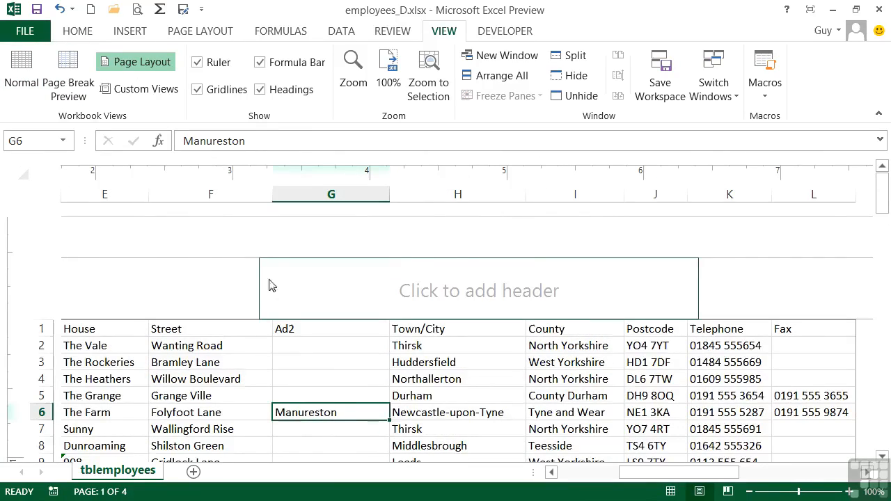
Step: Examine page 1 in Page Layout view and display the header and footer design options from its center header section
scroll(260, 290, "down", 5)
scroll(260, 290, "up", 5)
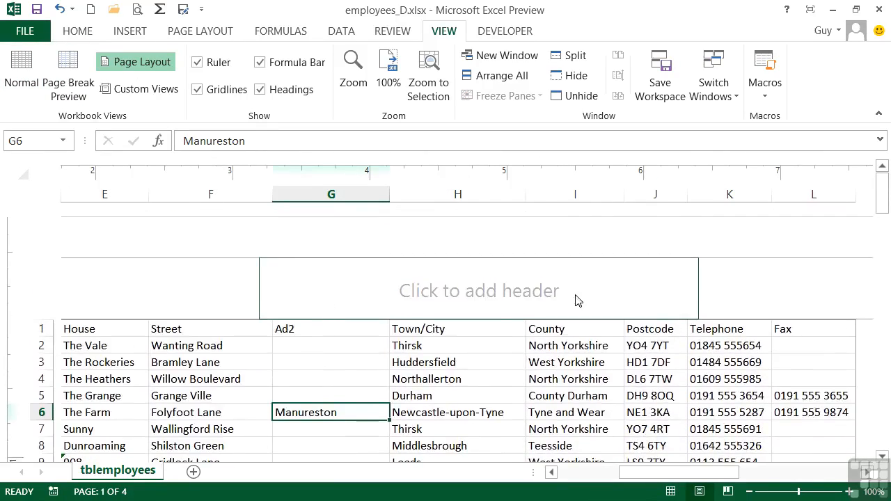
scroll(392, 305, "down", 16)
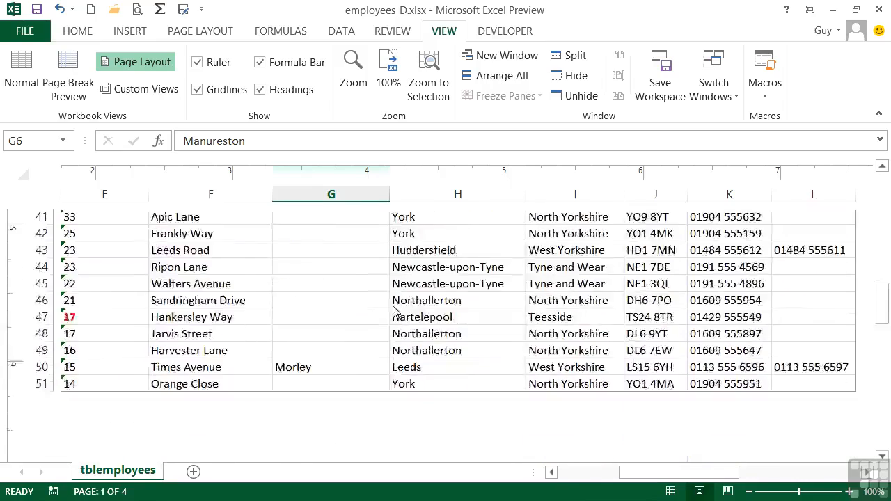
scroll(239, 309, "up", 16)
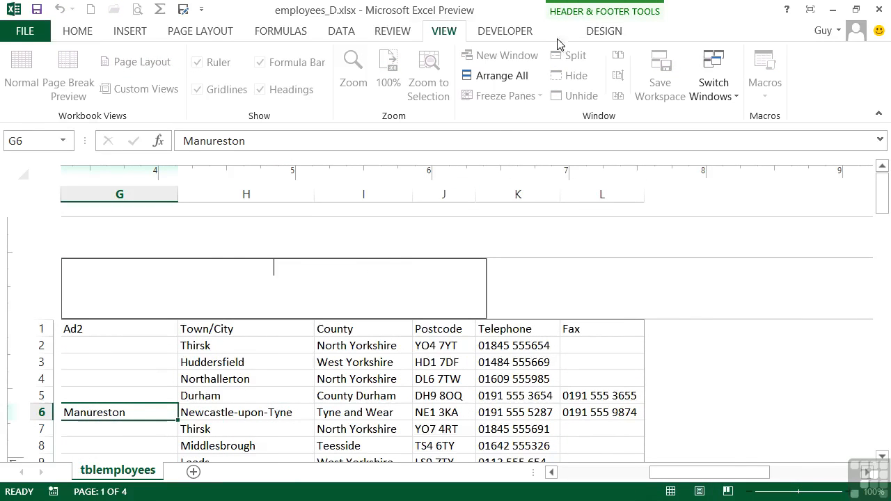
left_click(603, 35)
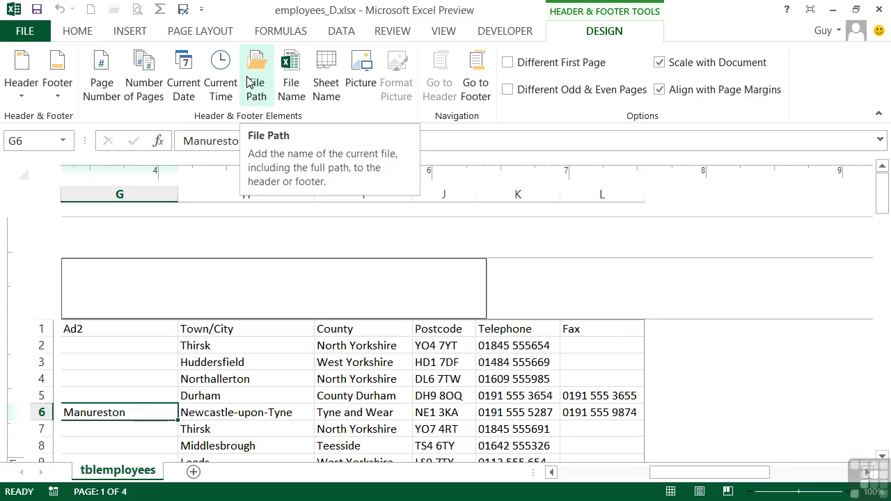
Step: Insert the File Path element into the left section of the page footer and leave the footer
left_click(882, 460)
left_click_drag(883, 227, 886, 331)
left_click_drag(658, 475, 558, 483)
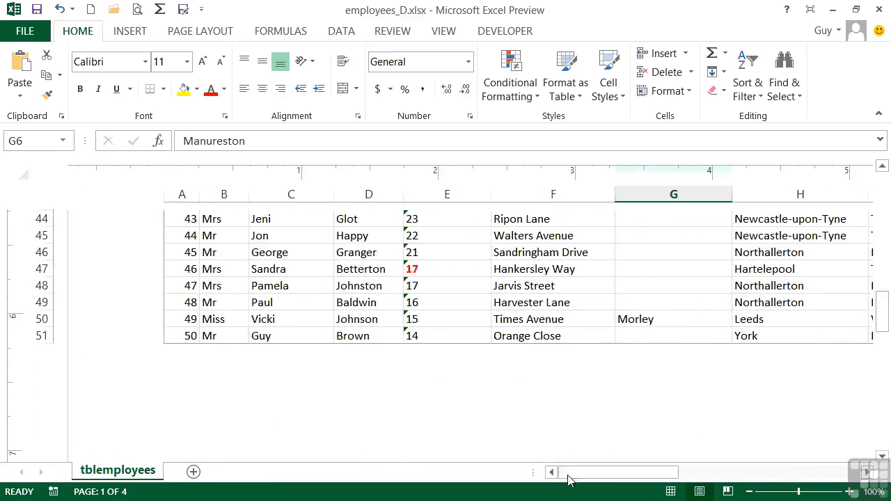
scroll(354, 443, "down", 2)
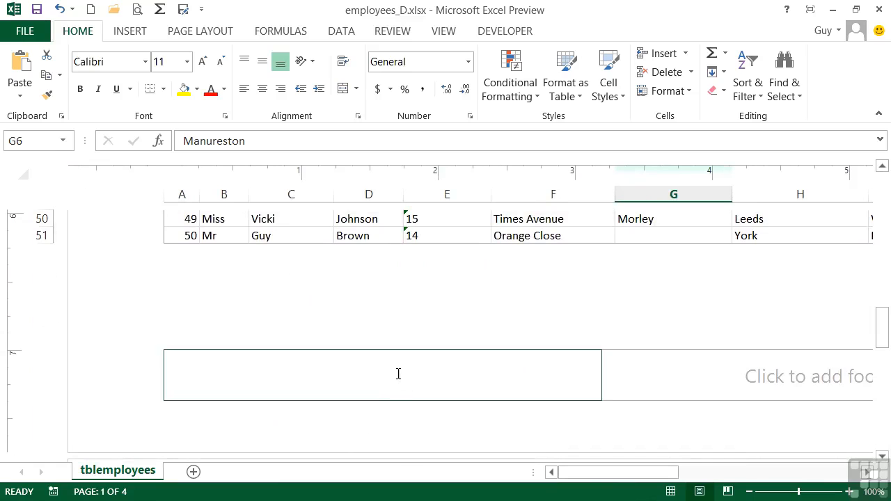
left_click(399, 379)
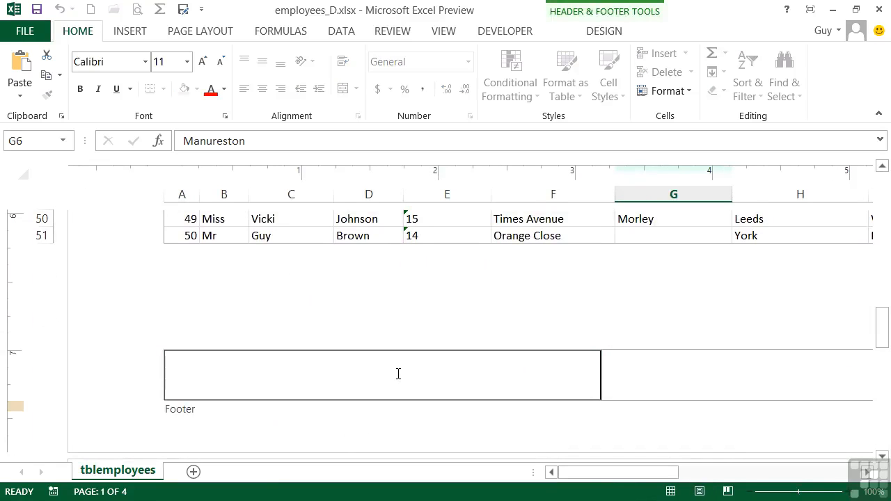
left_click(602, 33)
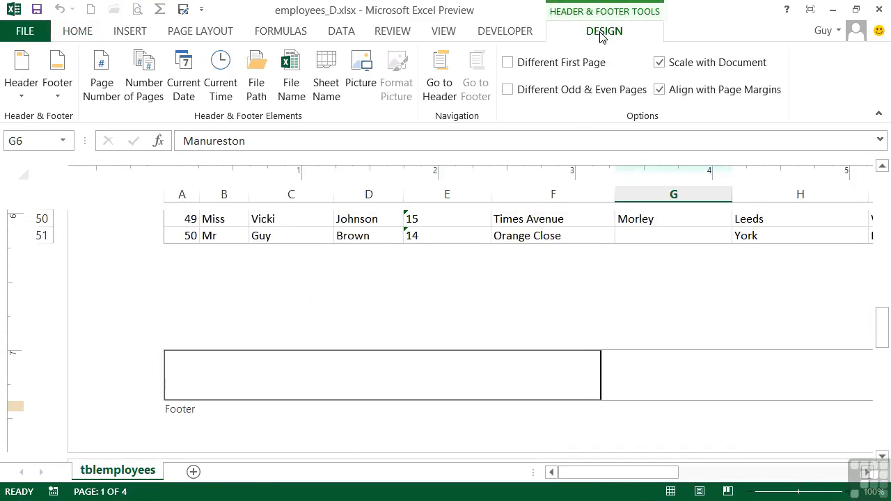
left_click(256, 86)
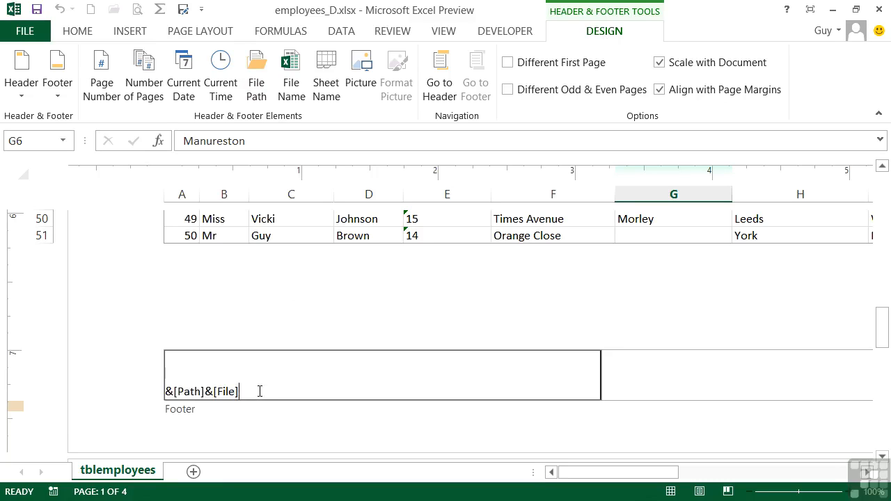
left_click(216, 309)
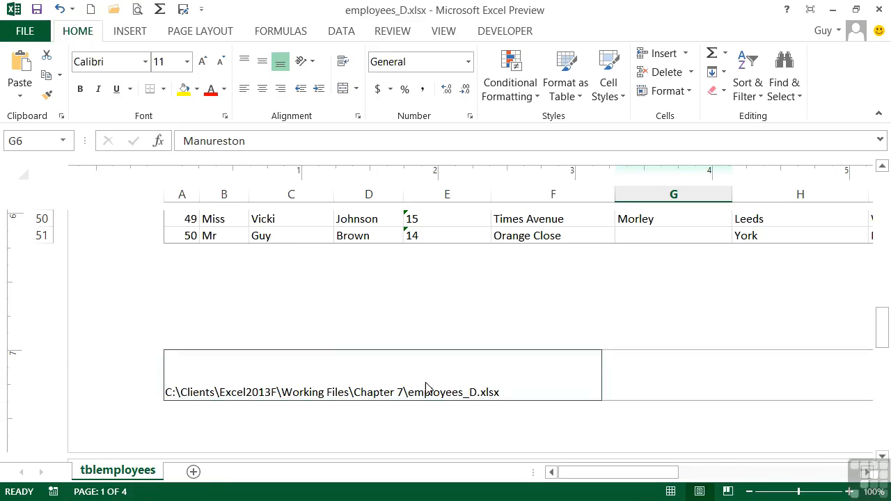
Step: Check the file path footer on every page in the print preview and return to the worksheet
left_click(137, 9)
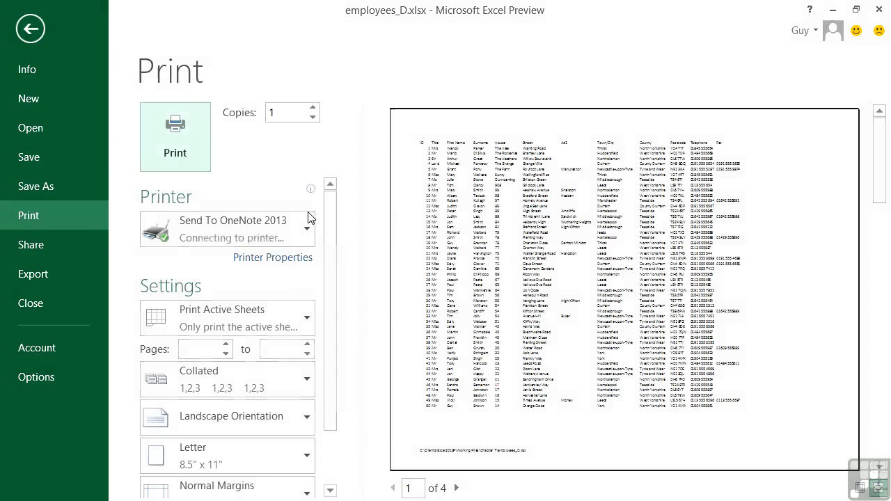
left_click(456, 488)
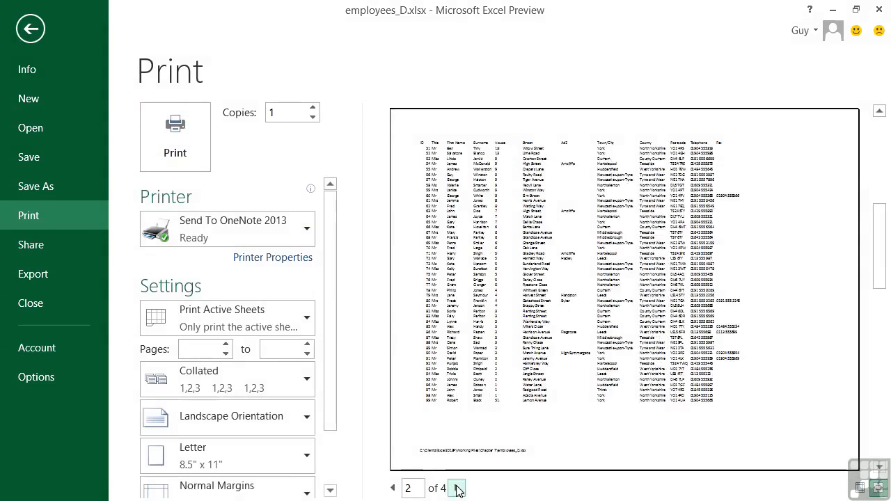
left_click(457, 488)
left_click(457, 488)
left_click(392, 488)
left_click(392, 487)
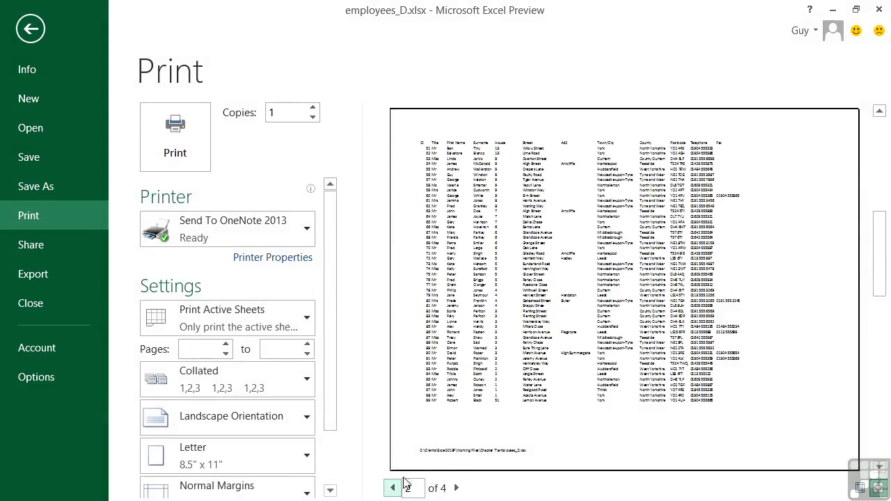
left_click(31, 28)
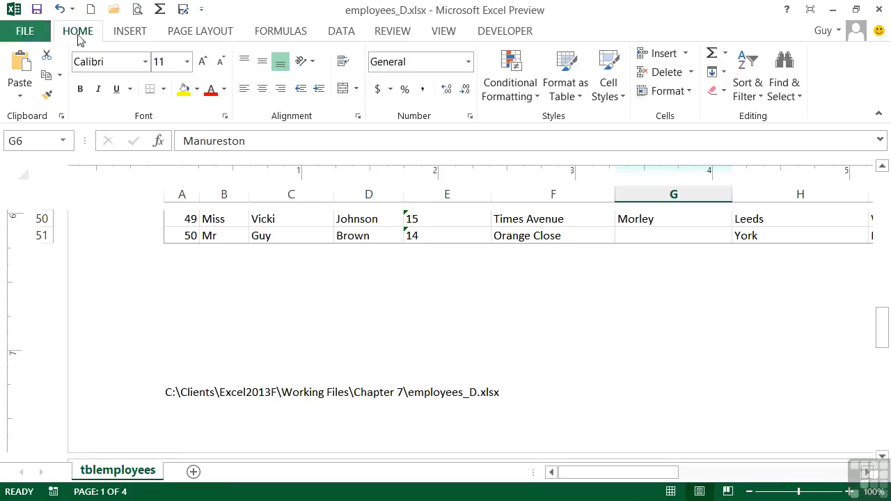
Step: Select cell D47 in the Surname column while staying in Page Layout view
left_click(439, 31)
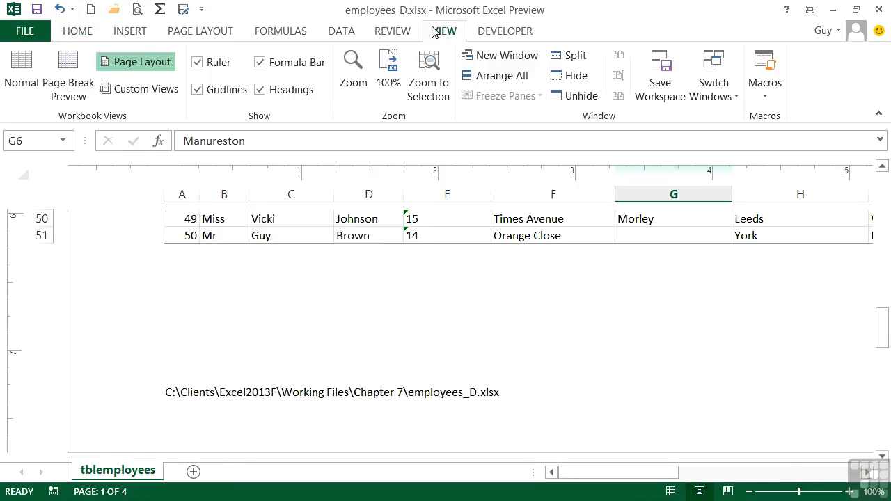
left_click(137, 65)
left_click_drag(362, 219, 367, 236)
scroll(413, 271, "up", 2)
key("Up")
key("Up")
key("Up")
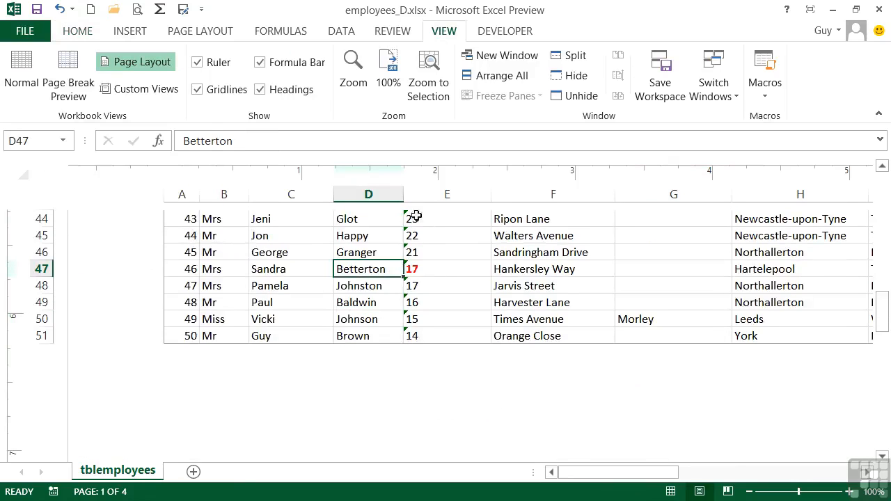
Step: Narrow the left page margin by about a quarter inch on the ruler and return the worksheet to Normal view
scroll(431, 265, "up", 13)
scroll(209, 258, "up", 4)
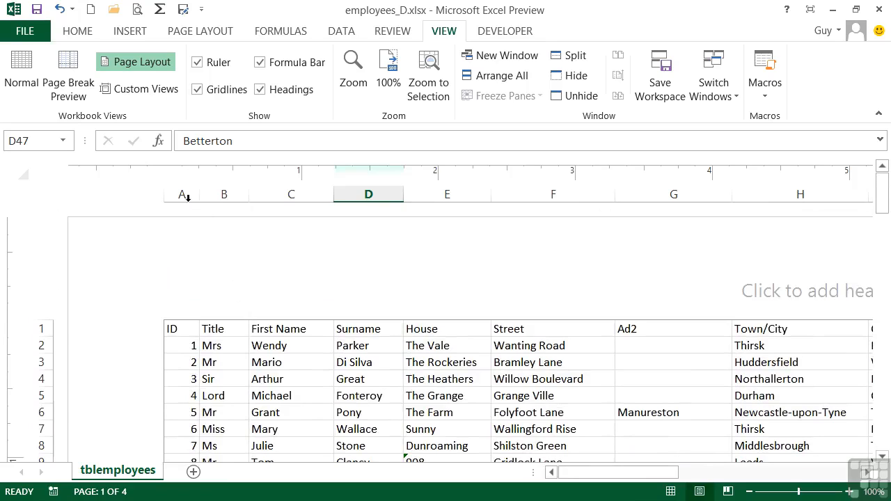
left_click_drag(162, 175, 128, 174)
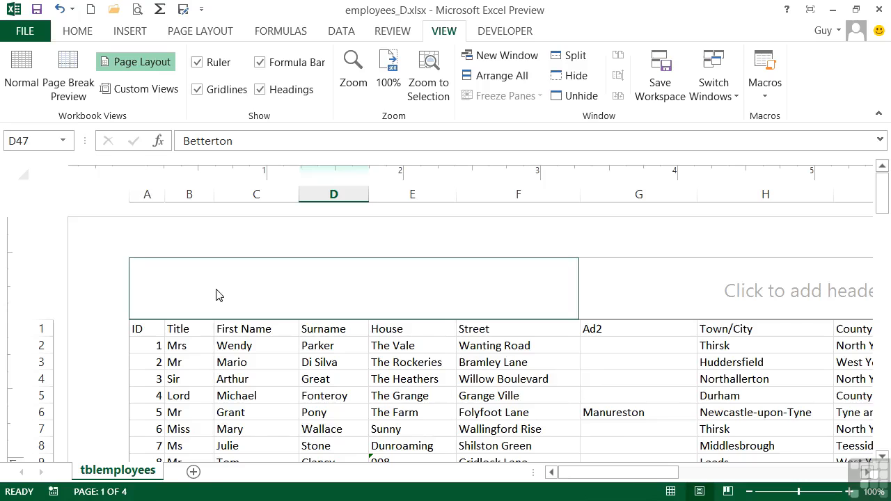
left_click(26, 78)
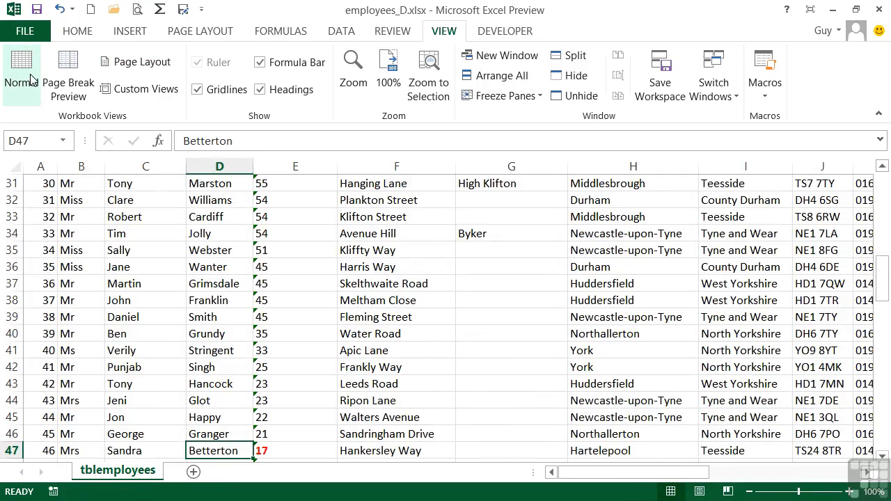